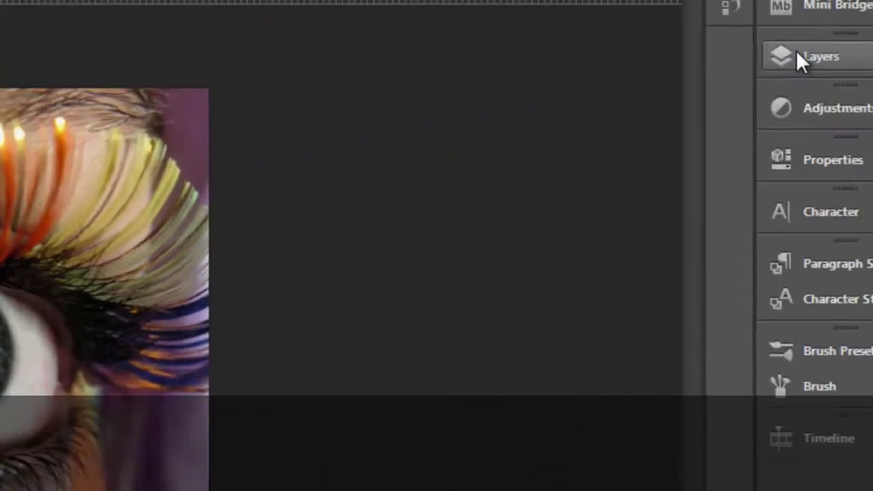
Show the Layers panel with the eye photo's single locked Background layer
{"action": "left_click", "coordinate": [725, 74]}
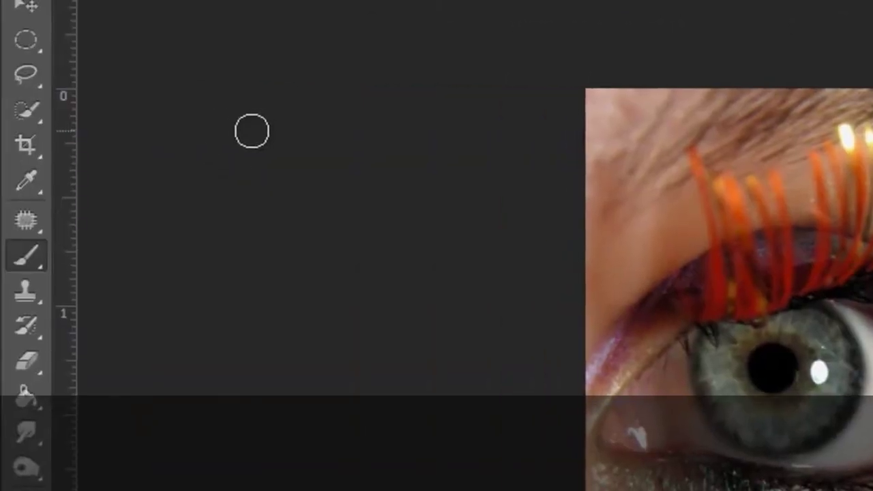
Zoom in and draw a circular Elliptical Marquee selection enclosing the whole iris
{"action": "left_click", "coordinate": [26, 40]}
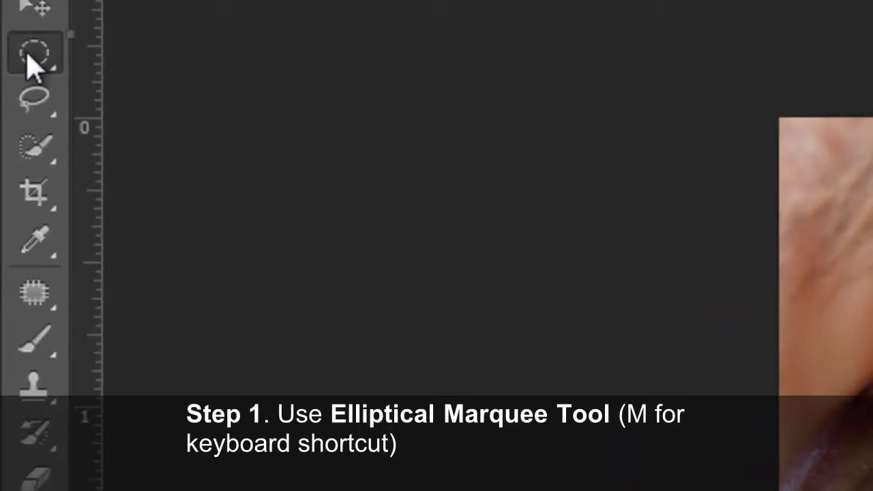
{"action": "right_click", "coordinate": [28, 54]}
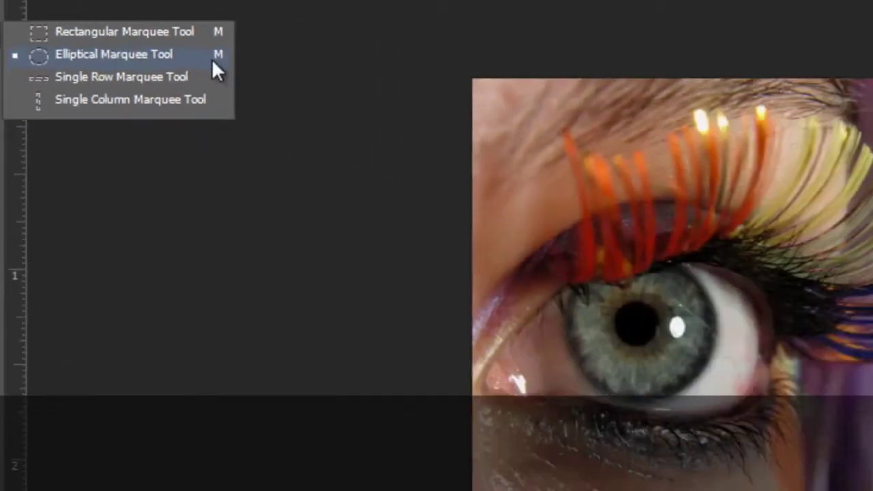
{"action": "left_click", "coordinate": [392, 82]}
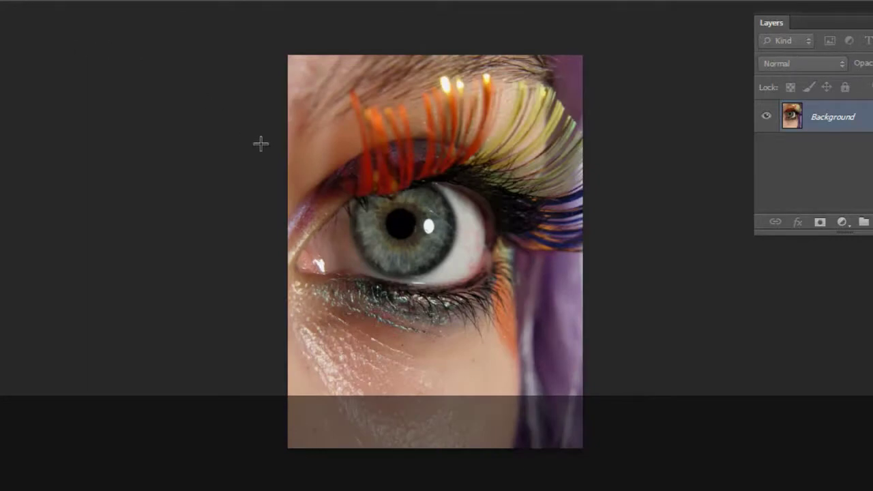
{"action": "key", "text": "ctrl+plus"}
{"action": "key", "text": "ctrl+plus"}
{"action": "key", "text": "ctrl+plus"}
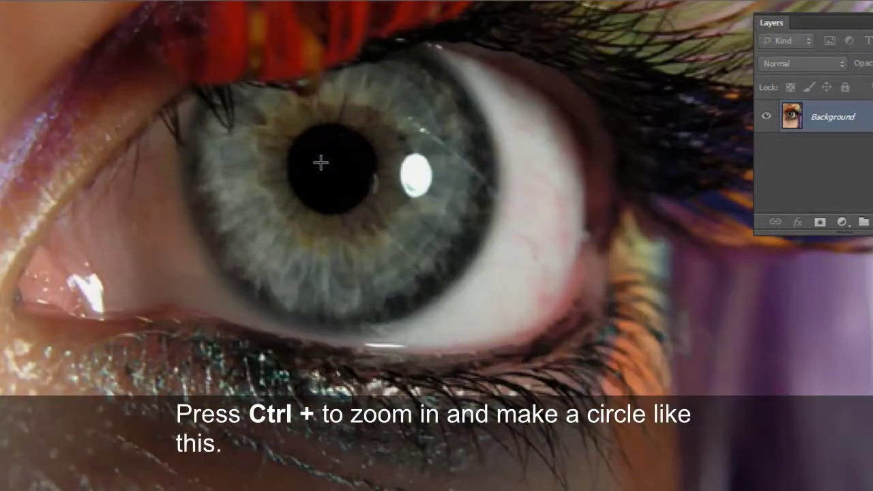
{"action": "left_click_drag", "start_coordinate": [285, 111], "coordinate": [308, 140]}
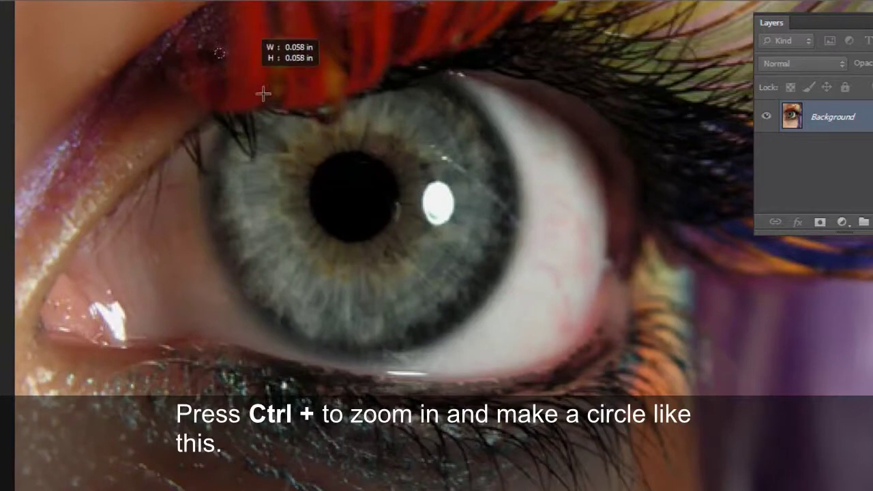
{"action": "left_click_drag", "start_coordinate": [263, 93], "coordinate": [509, 347]}
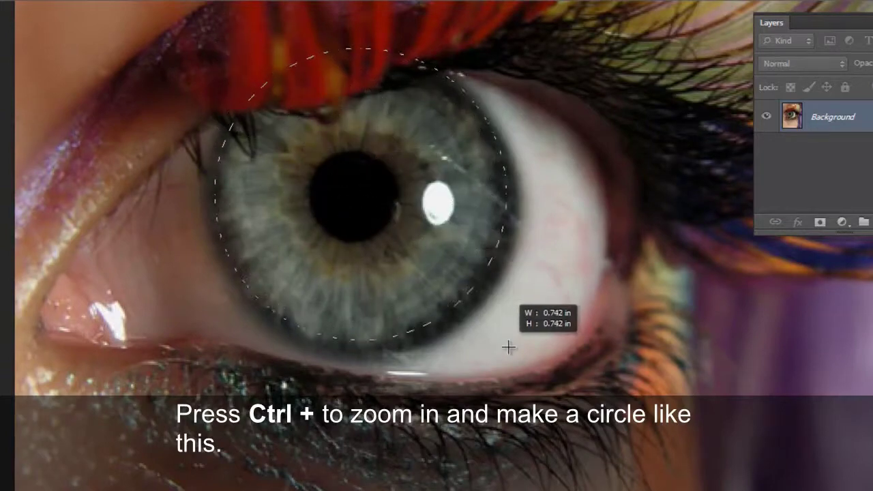
{"action": "left_click_drag", "start_coordinate": [509, 347], "coordinate": [525, 371]}
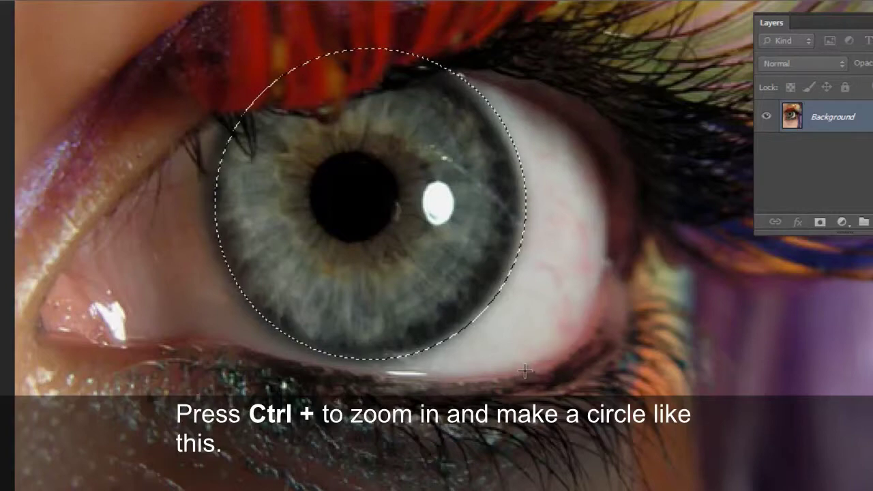
{"action": "left_click_drag", "start_coordinate": [430, 263], "coordinate": [423, 268]}
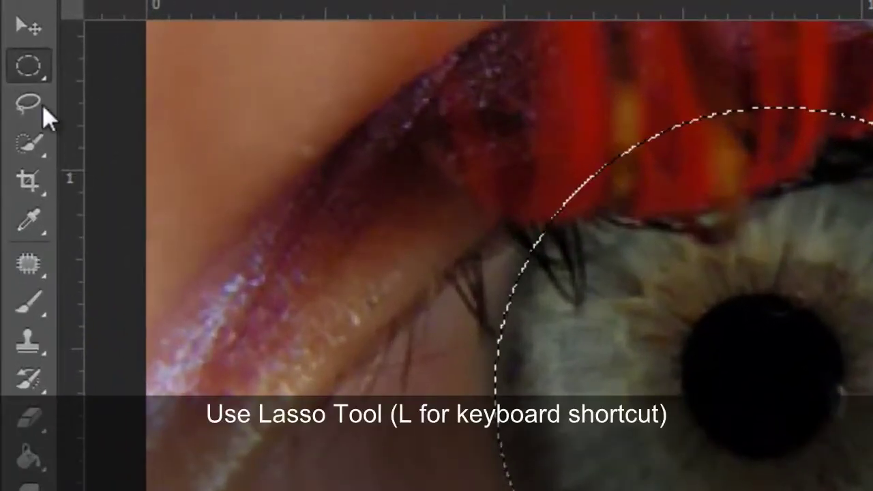
With the Lasso Tool, subtract the eyelash overlap from the top of the iris selection
{"action": "left_click", "coordinate": [27, 104]}
{"action": "right_click", "coordinate": [26, 107]}
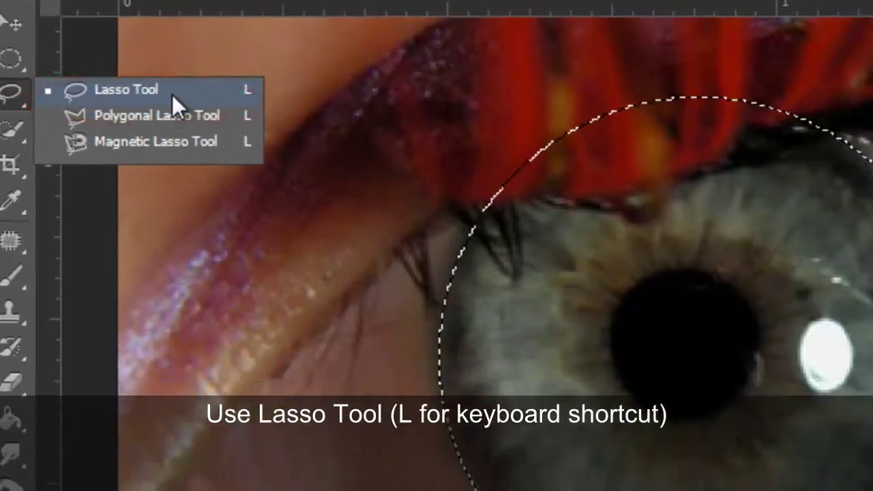
{"action": "left_click", "coordinate": [171, 101]}
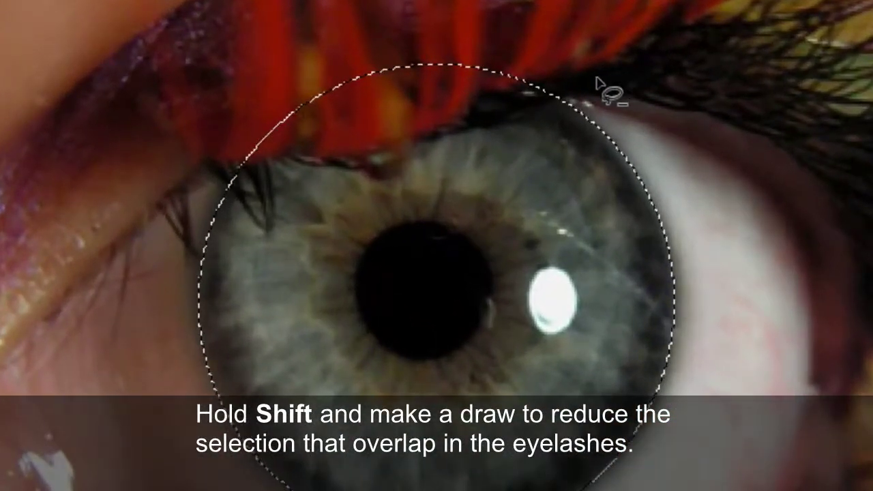
{"action": "left_click_drag", "start_coordinate": [594, 80], "coordinate": [572, 89]}
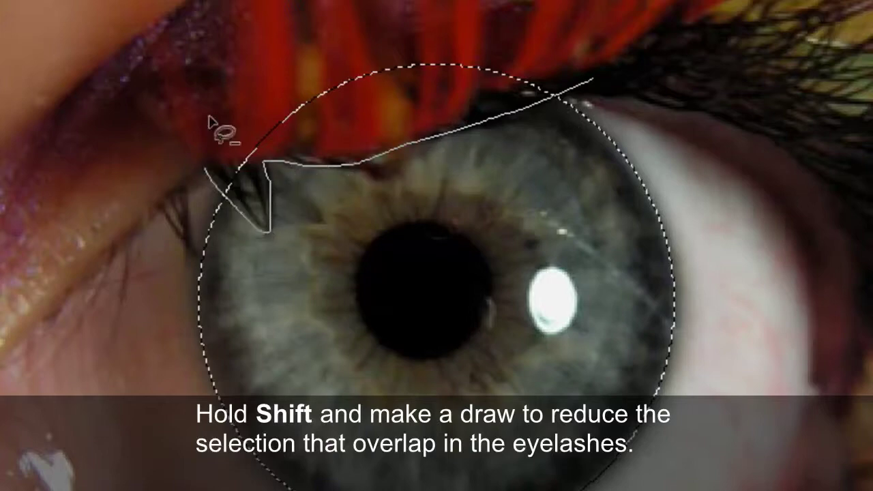
{"action": "left_click_drag", "start_coordinate": [212, 121], "coordinate": [606, 91]}
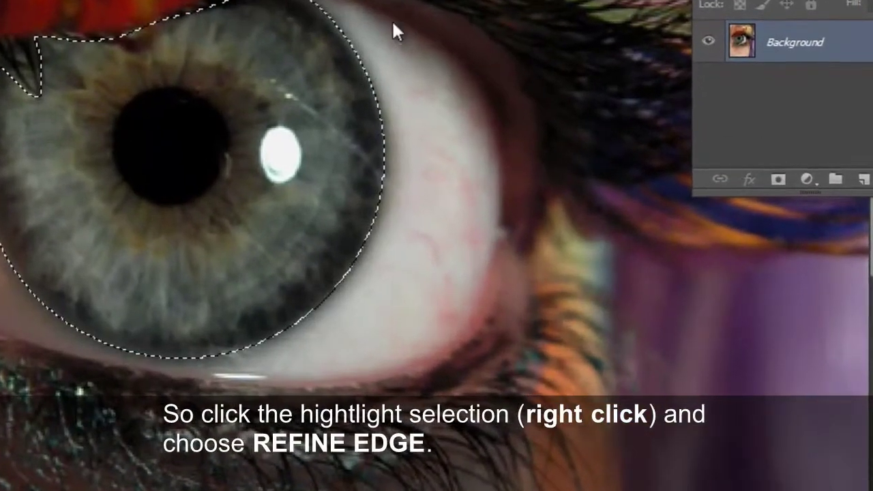
Refine Edge on the iris selection with View set to On Layers and zero adjustments
{"action": "right_click", "coordinate": [389, 32]}
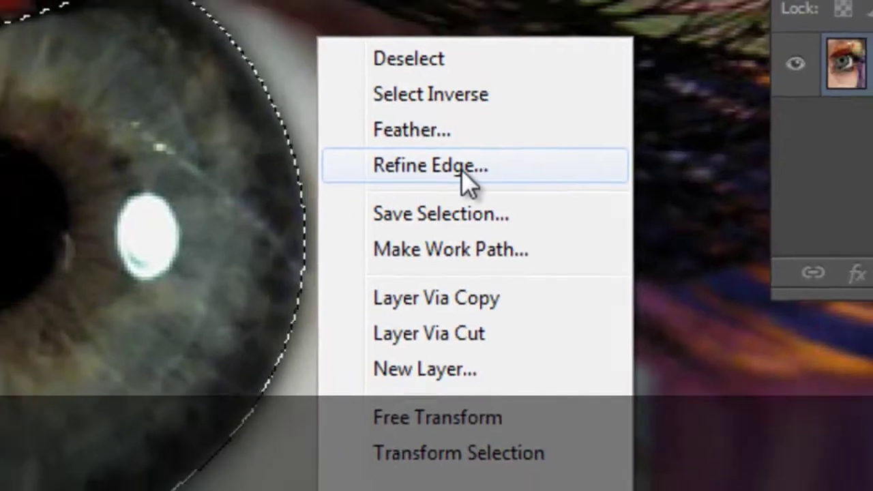
{"action": "left_click", "coordinate": [462, 169]}
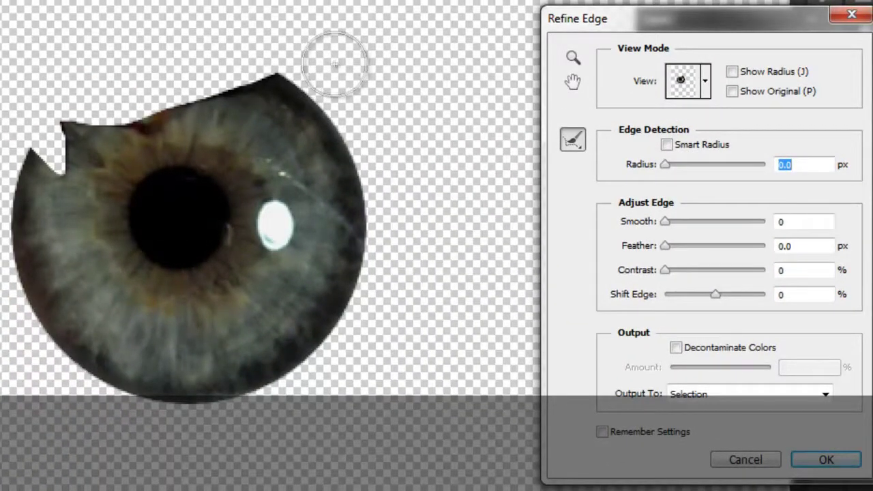
{"action": "key", "text": "bracketleft"}
{"action": "key", "text": "bracketleft"}
{"action": "key", "text": "bracketleft"}
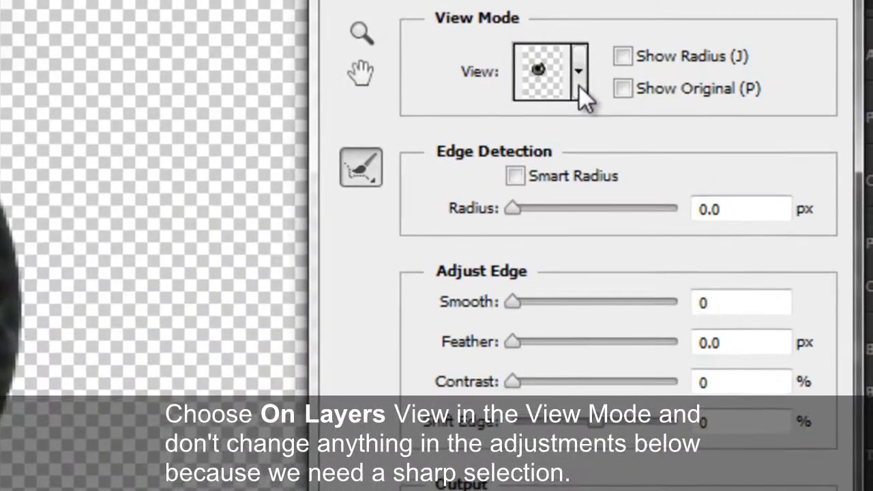
{"action": "left_click", "coordinate": [704, 81]}
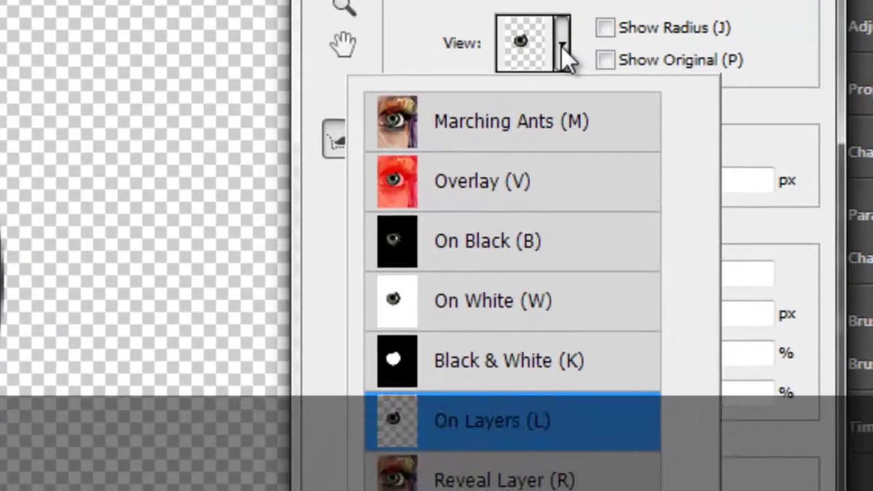
{"action": "left_click", "coordinate": [549, 76]}
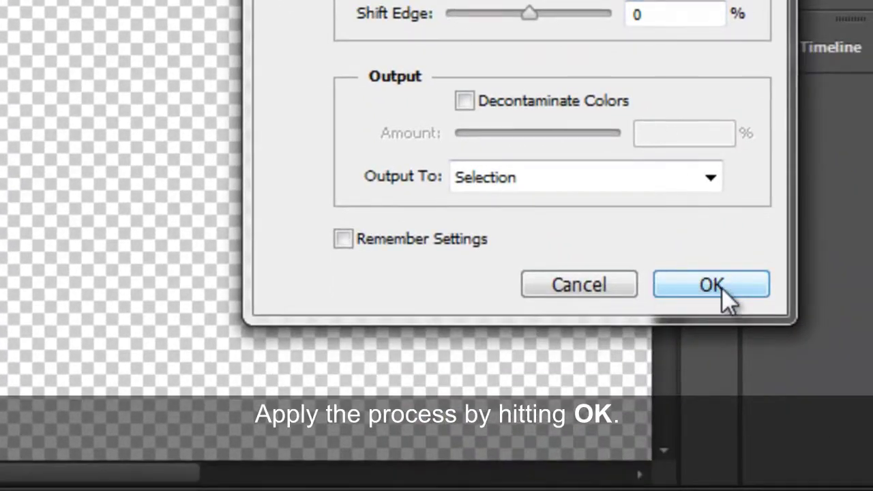
{"action": "left_click", "coordinate": [722, 288]}
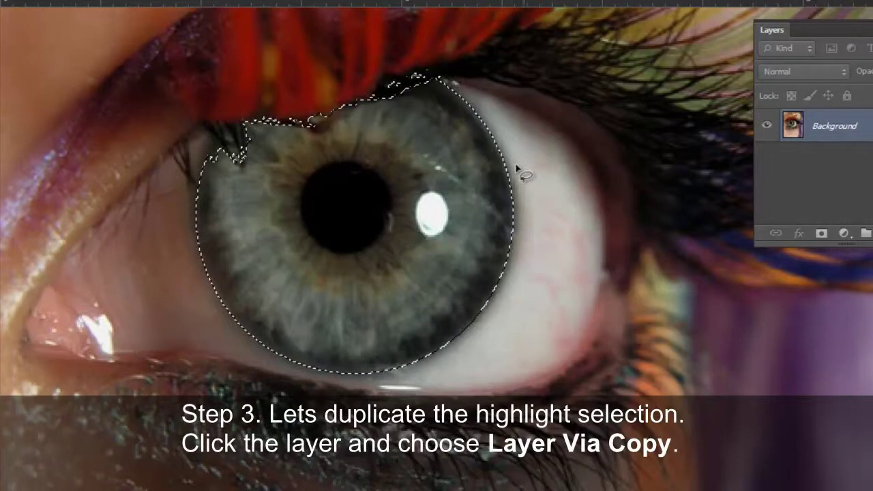
Copy the iris to a new layer named RADIAL, then fit the eye on screen
{"action": "right_click", "coordinate": [453, 154]}
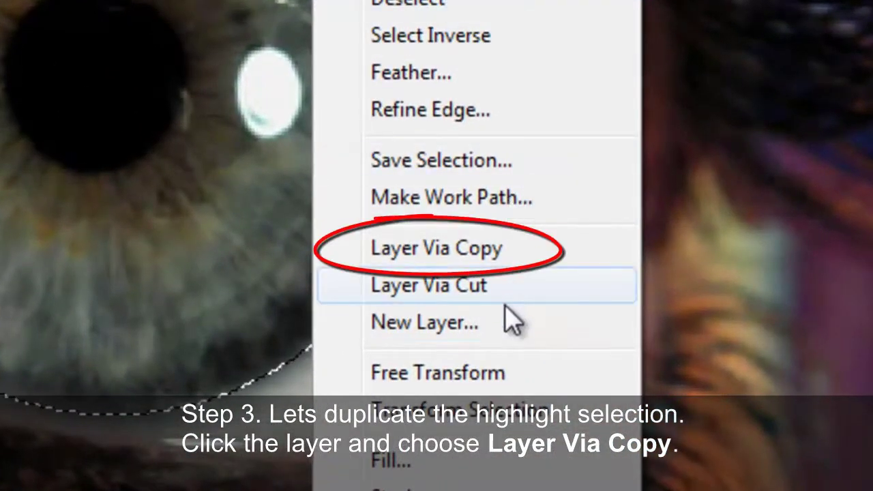
{"action": "left_click", "coordinate": [403, 253]}
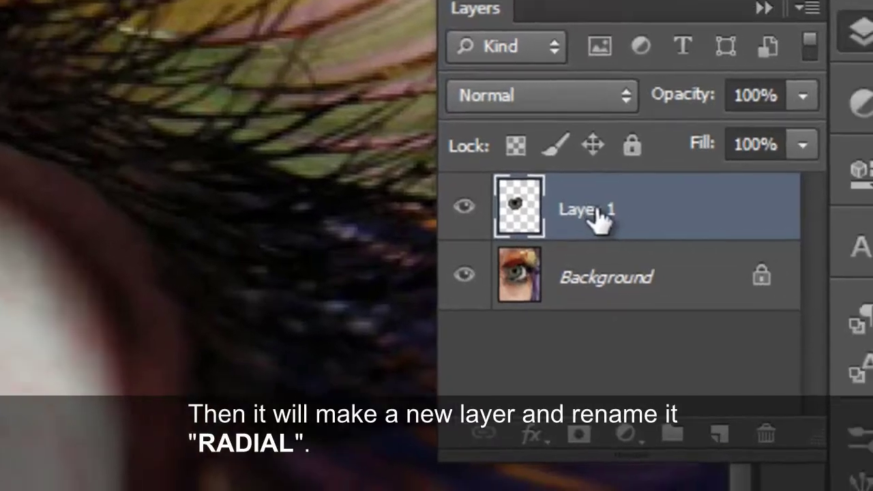
{"action": "double_click", "coordinate": [617, 230]}
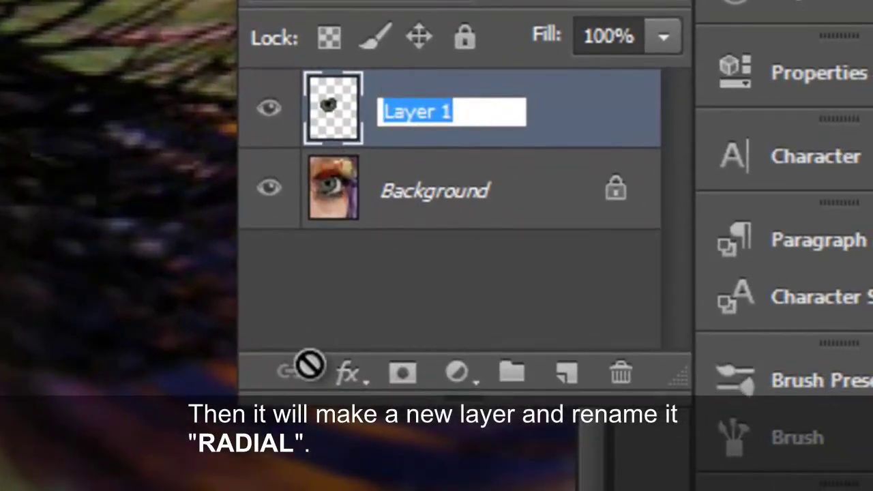
{"action": "type", "text": "RADIAL"}
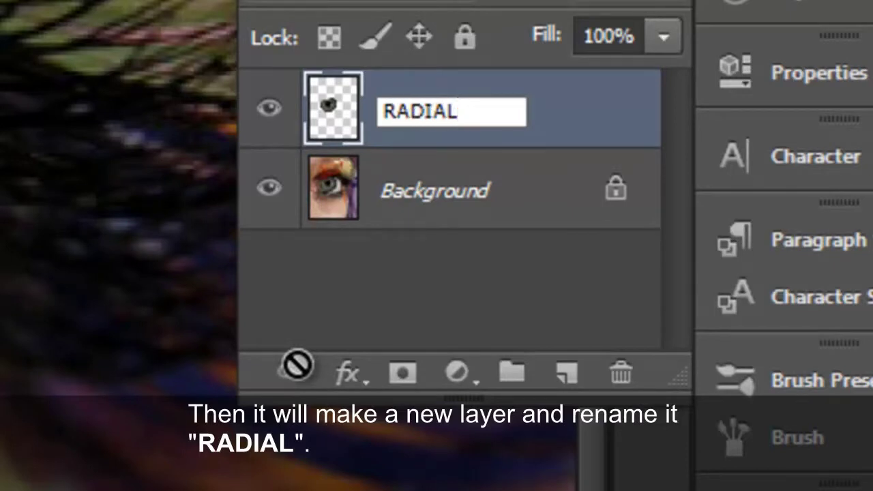
{"action": "key", "text": "Return"}
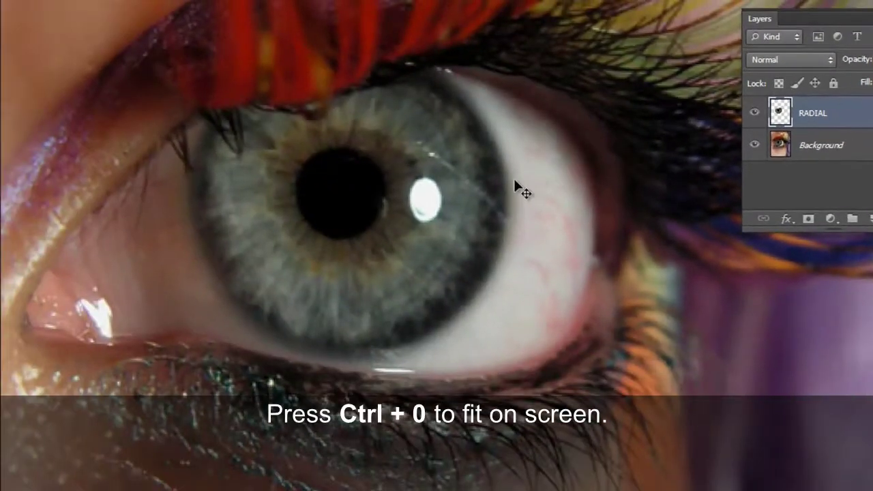
{"action": "key", "text": "ctrl+0"}
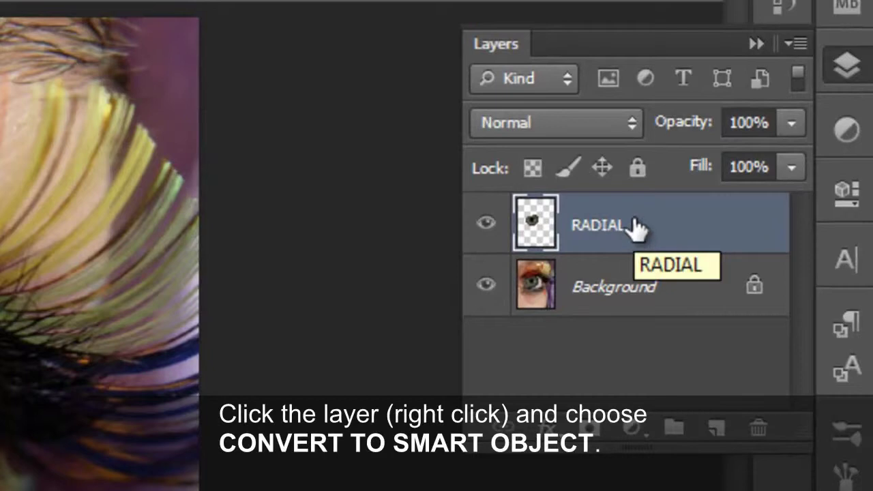
Convert the RADIAL layer to a smart object from its context menu
{"action": "right_click", "coordinate": [623, 219]}
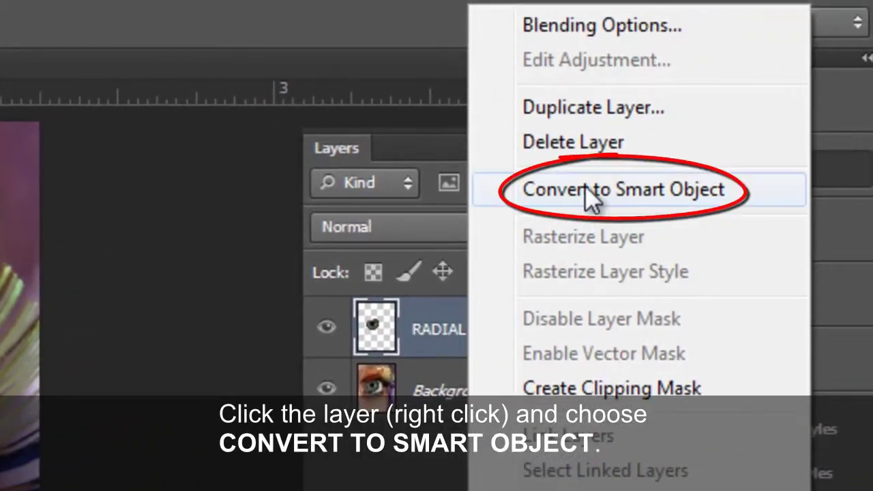
{"action": "left_click", "coordinate": [591, 192]}
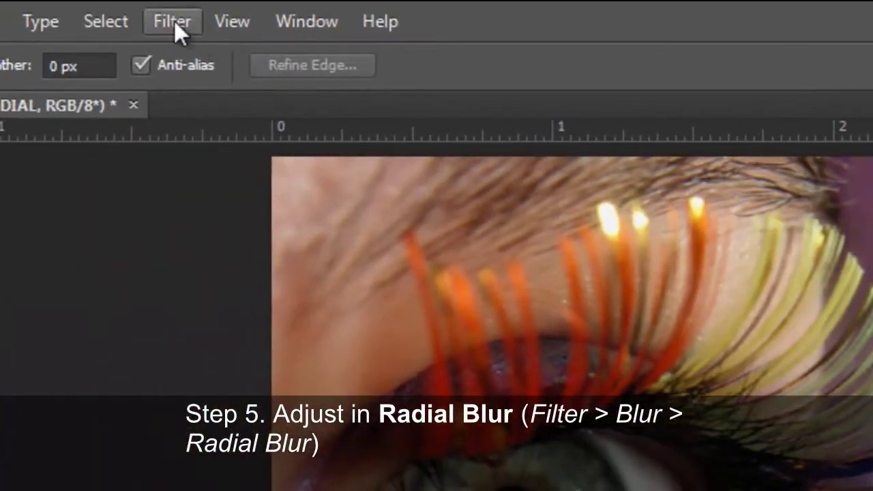
Open Filter > Blur > Radial Blur for the RADIAL smart object
{"action": "left_click", "coordinate": [172, 22]}
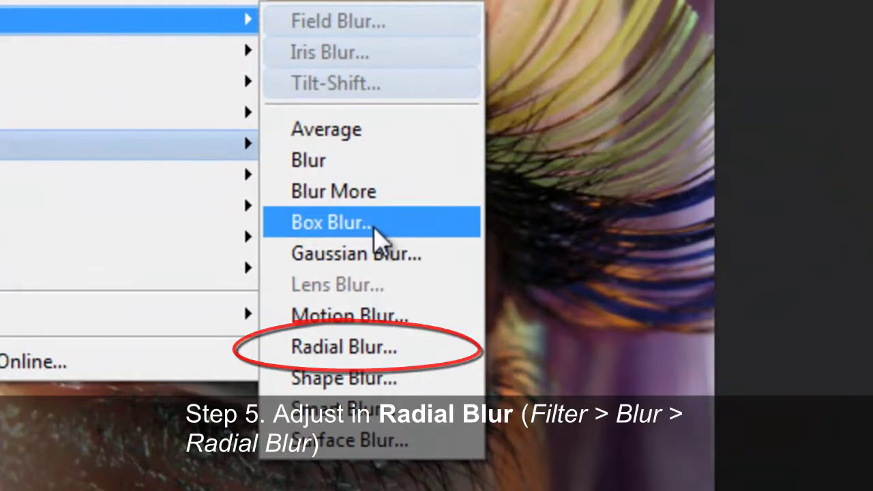
{"action": "left_click", "coordinate": [373, 351]}
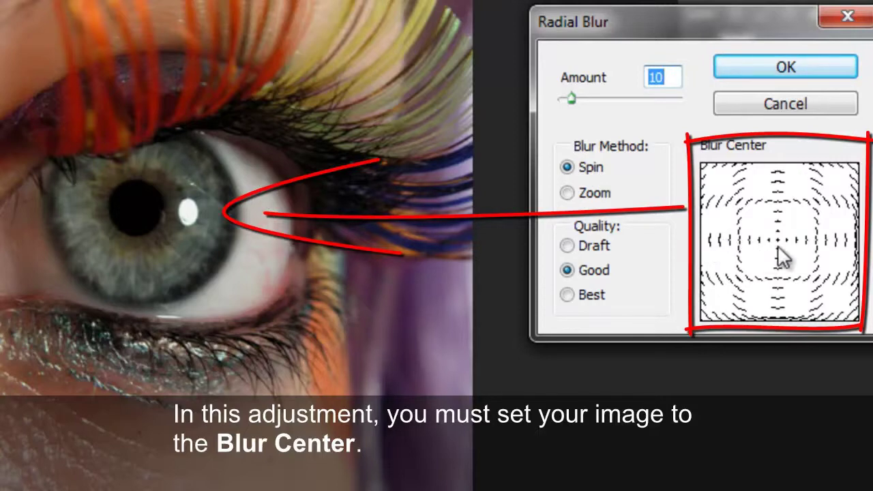
Apply a Zoom radial blur of amount 36 with its centre moved toward the iris
{"action": "left_click_drag", "start_coordinate": [778, 250], "coordinate": [753, 235]}
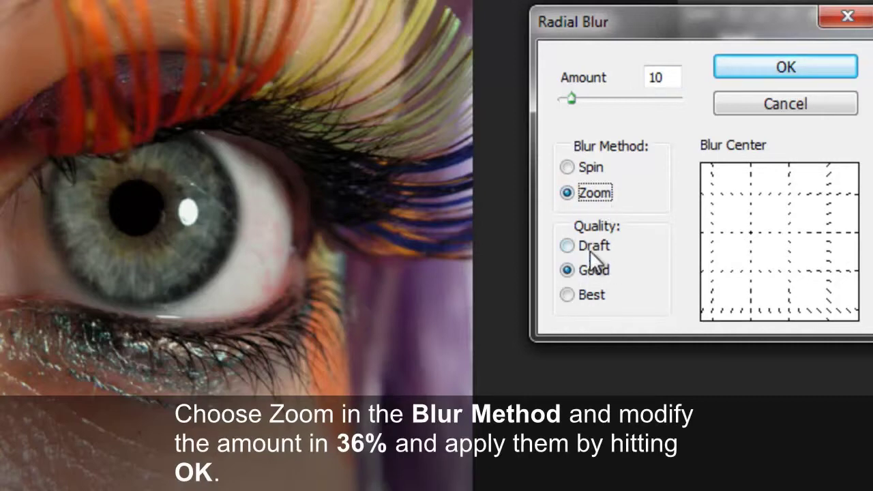
{"action": "mouse_move", "coordinate": [573, 99]}
{"action": "left_mouse_down"}
{"action": "mouse_move", "coordinate": [592, 102]}
{"action": "mouse_move", "coordinate": [606, 120]}
{"action": "left_mouse_up"}
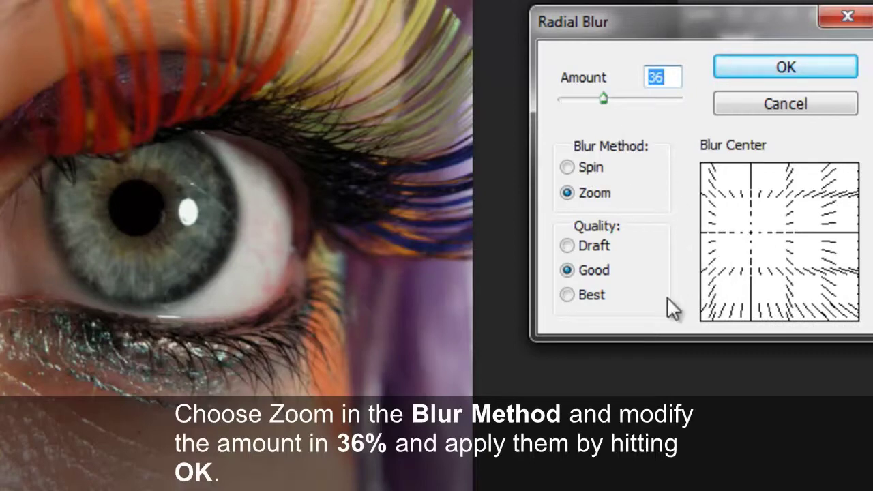
{"action": "left_click", "coordinate": [767, 68]}
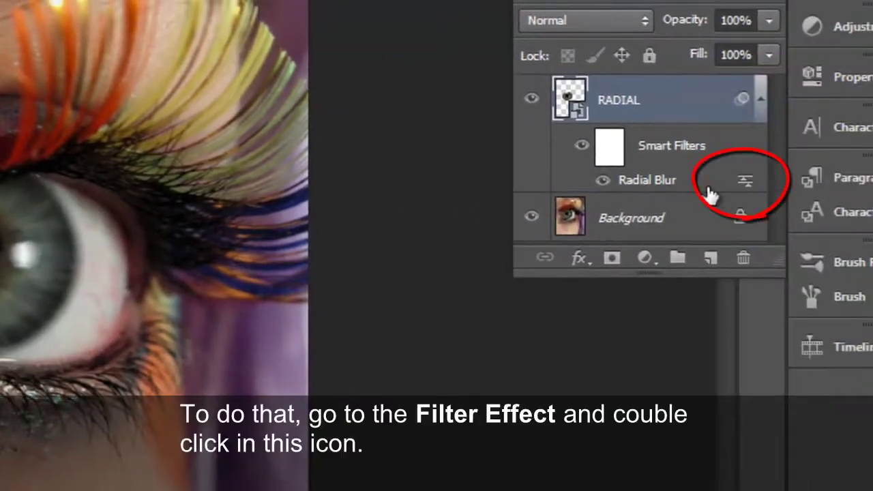
Re-edit the Radial Blur smart filter, nudging its centre right onto the iris
{"action": "double_click", "coordinate": [658, 180]}
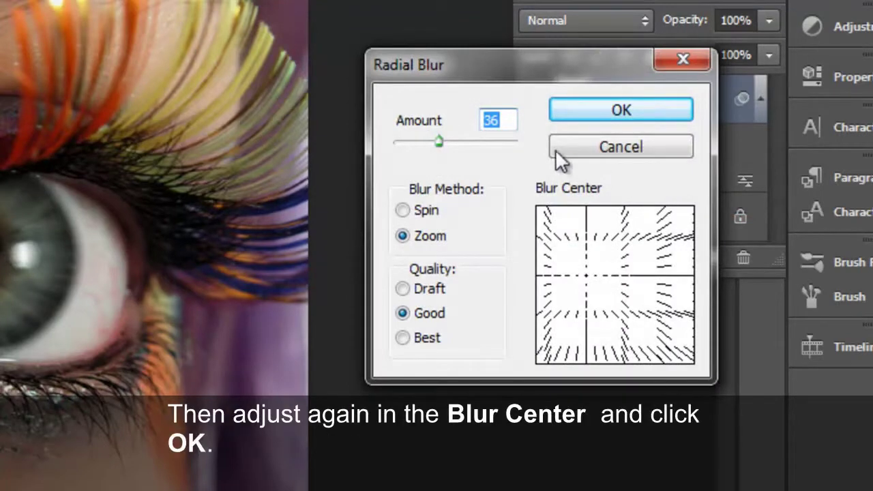
{"action": "left_click_drag", "start_coordinate": [590, 277], "coordinate": [596, 277]}
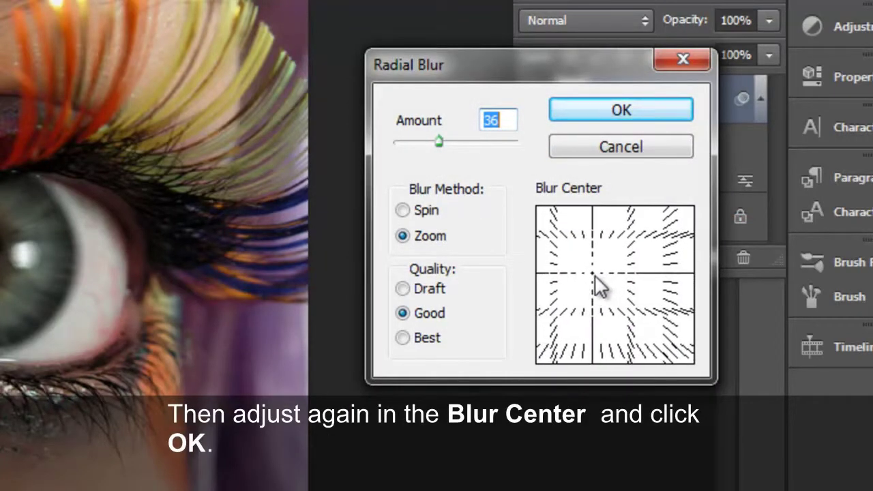
{"action": "left_click", "coordinate": [644, 104]}
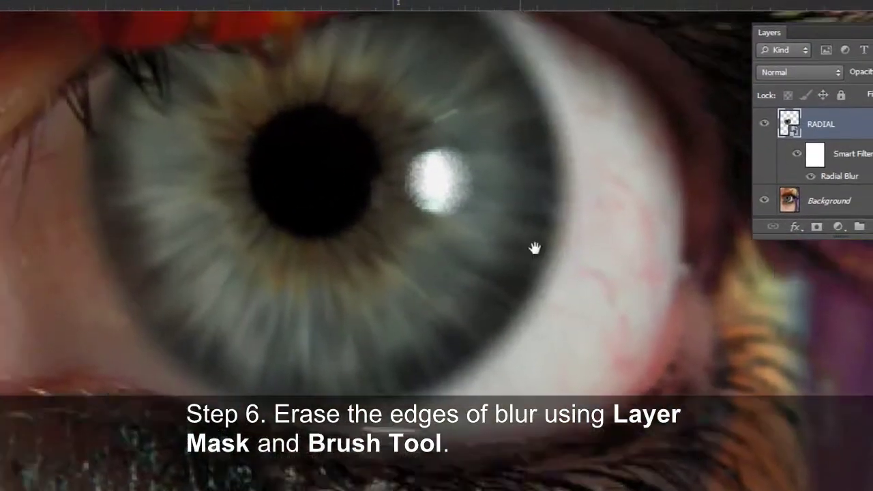
Zoom out and switch to the Brush Tool
{"action": "key", "text": "ctrl+minus"}
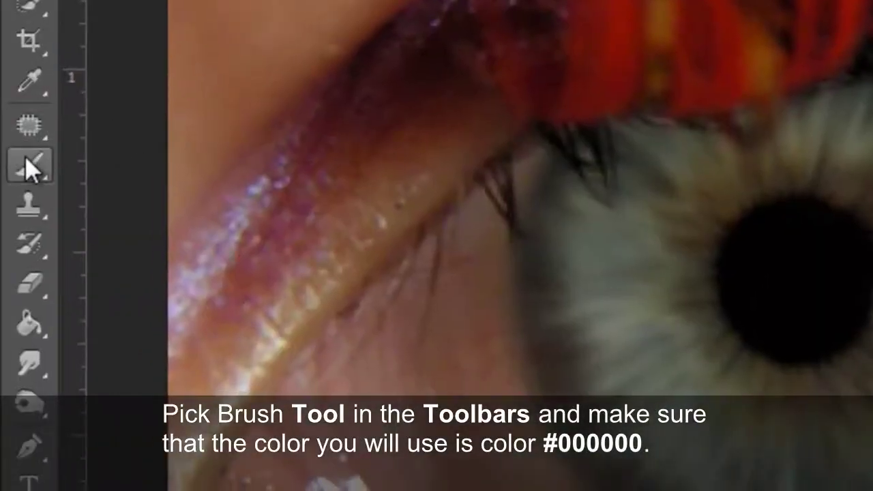
{"action": "left_click", "coordinate": [31, 166]}
{"action": "right_click", "coordinate": [36, 170]}
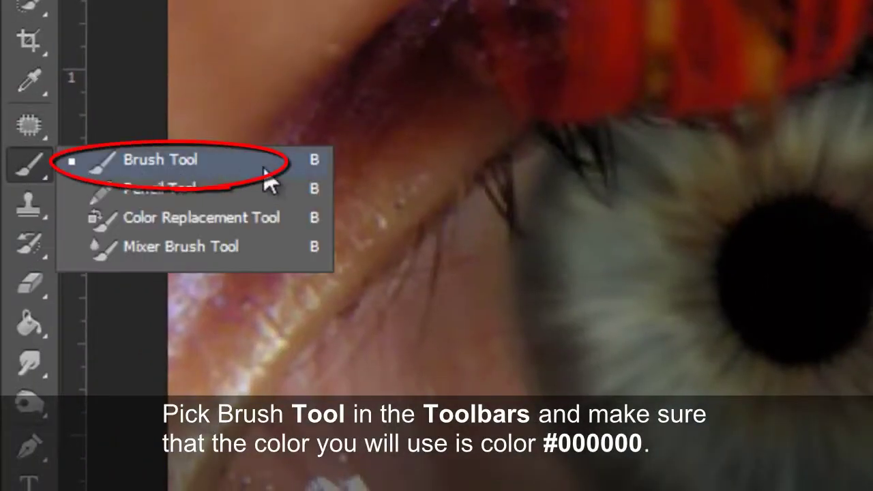
{"action": "left_click", "coordinate": [124, 172]}
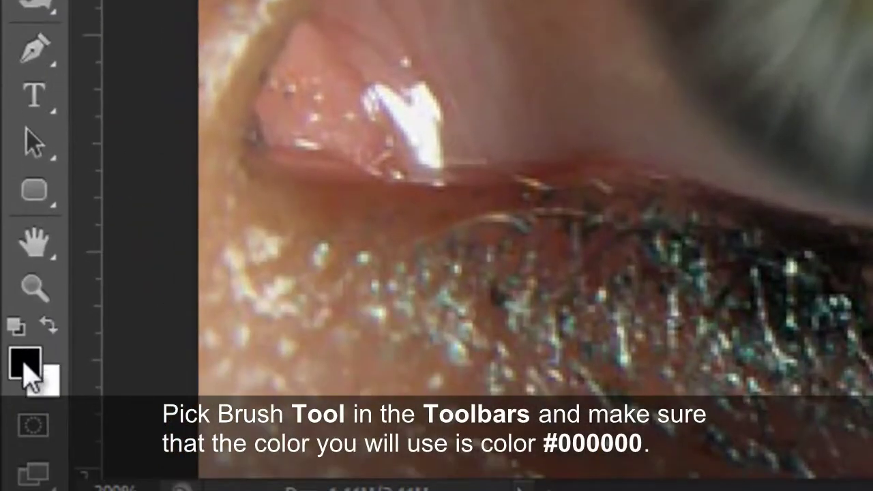
Set the foreground colour to black, #000000
{"action": "left_click", "coordinate": [26, 368]}
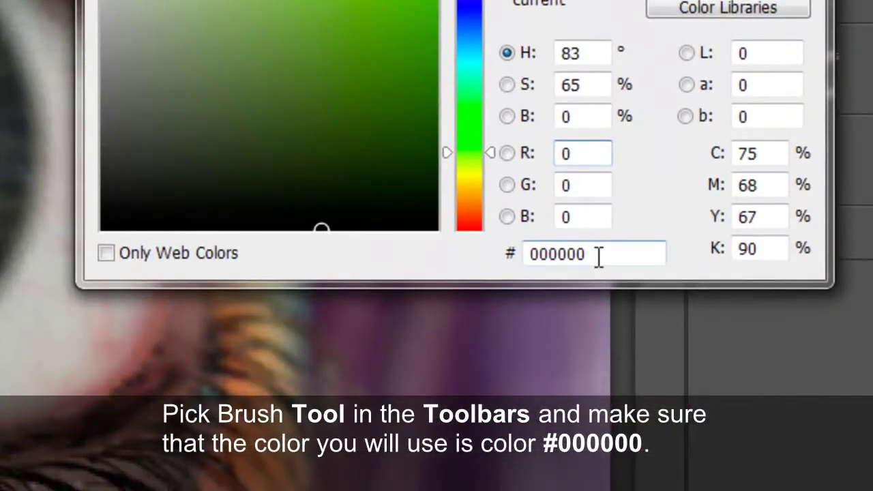
{"action": "left_click_drag", "start_coordinate": [598, 256], "coordinate": [526, 256]}
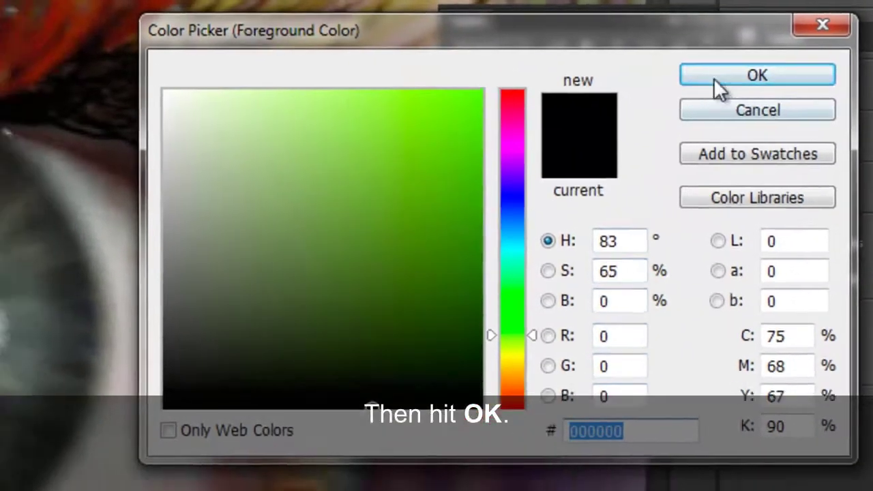
{"action": "left_click", "coordinate": [713, 77]}
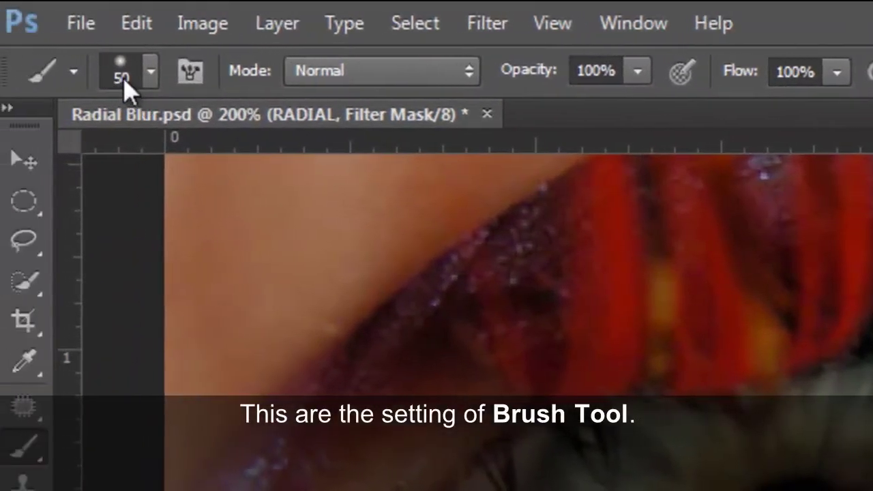
Choose a soft round 0% hardness brush at 31 px, keeping Normal mode and 100% opacity and flow
{"action": "left_click", "coordinate": [101, 71]}
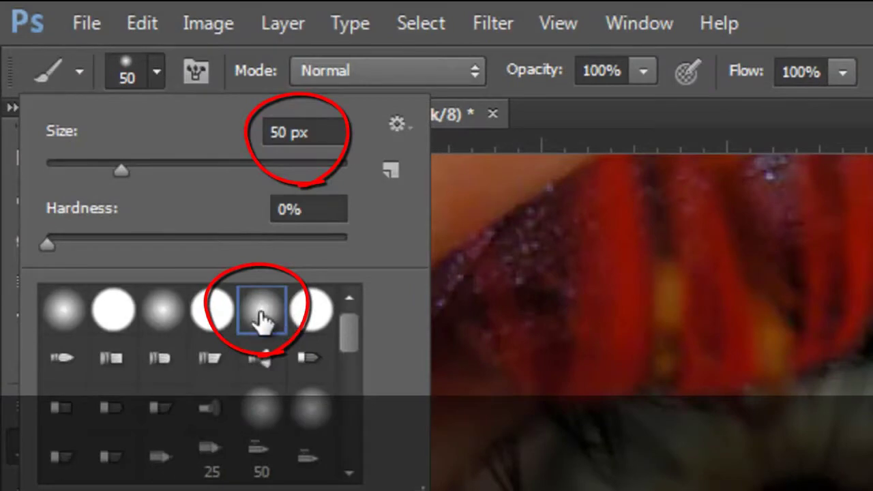
{"action": "left_click_drag", "start_coordinate": [117, 171], "coordinate": [92, 170]}
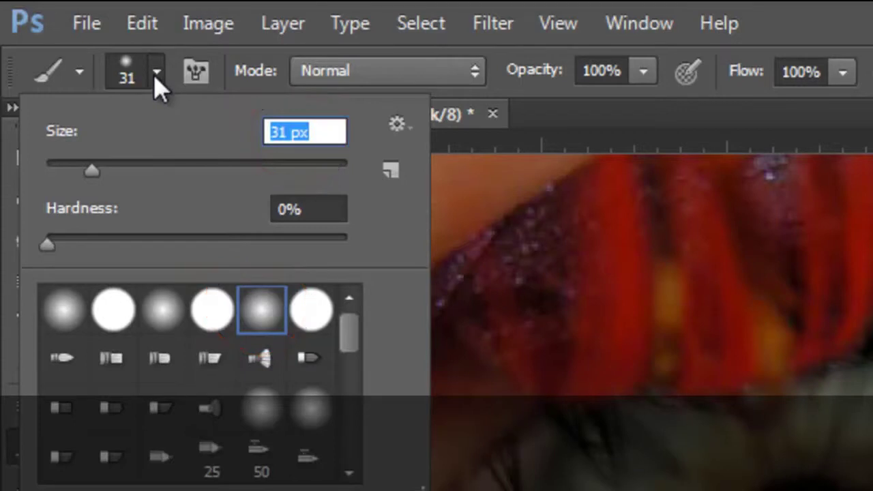
{"action": "left_click", "coordinate": [406, 74]}
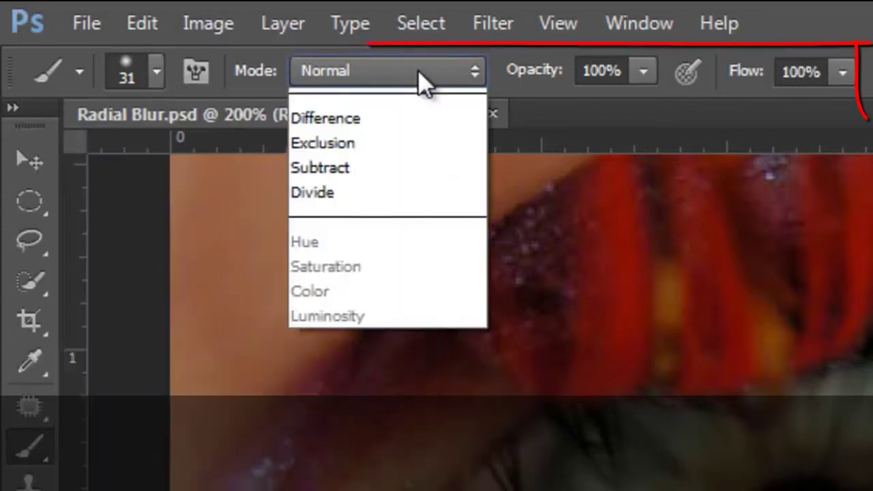
{"action": "left_click", "coordinate": [350, 109]}
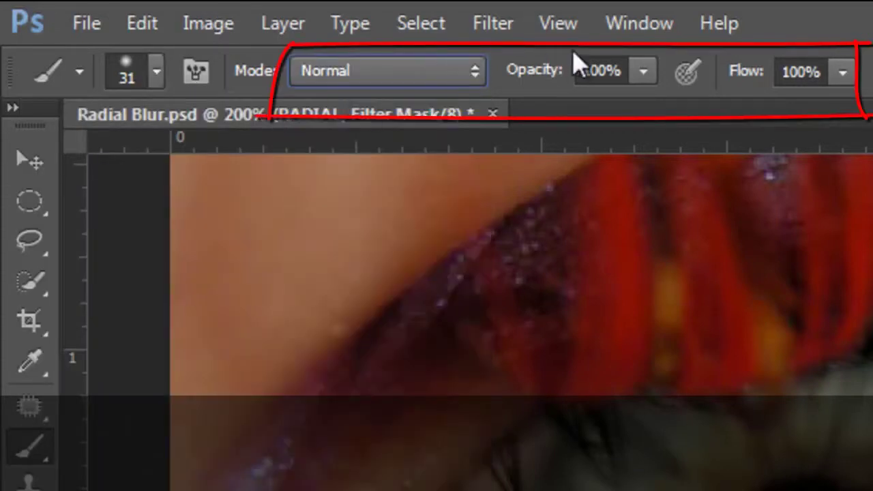
{"action": "left_click", "coordinate": [643, 72]}
{"action": "left_click", "coordinate": [844, 73]}
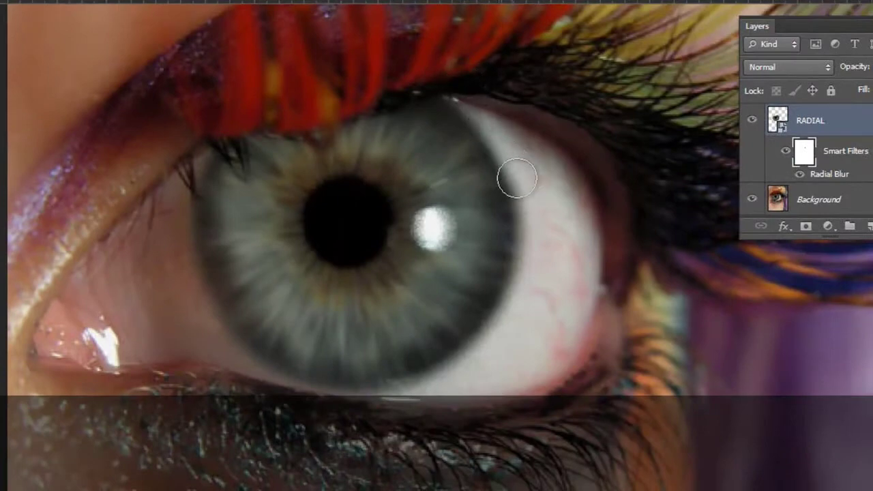
Paint black on RADIAL's filter mask along the iris edges to erase the Radial Blur overlap
{"action": "mouse_move", "coordinate": [525, 223]}
{"action": "left_mouse_down"}
{"action": "mouse_move", "coordinate": [503, 311]}
{"action": "mouse_move", "coordinate": [349, 389]}
{"action": "left_mouse_up"}
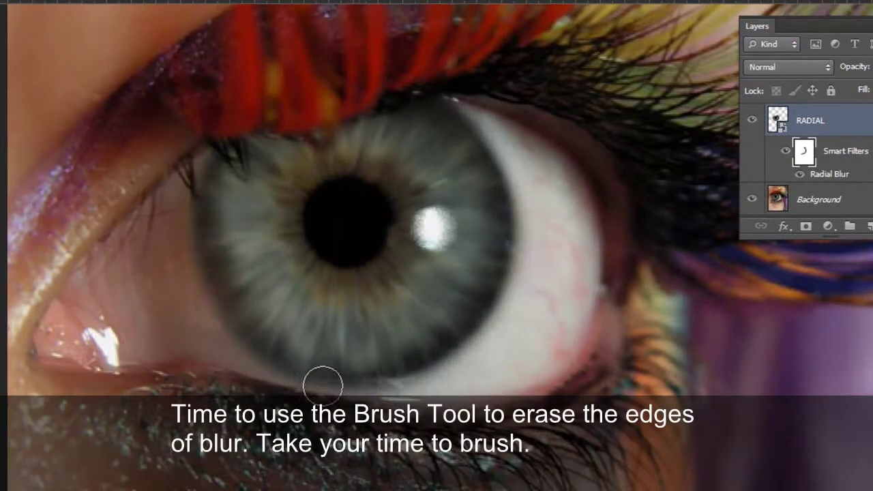
{"action": "mouse_move", "coordinate": [228, 337]}
{"action": "left_mouse_down"}
{"action": "mouse_move", "coordinate": [195, 130]}
{"action": "mouse_move", "coordinate": [227, 373]}
{"action": "left_mouse_up"}
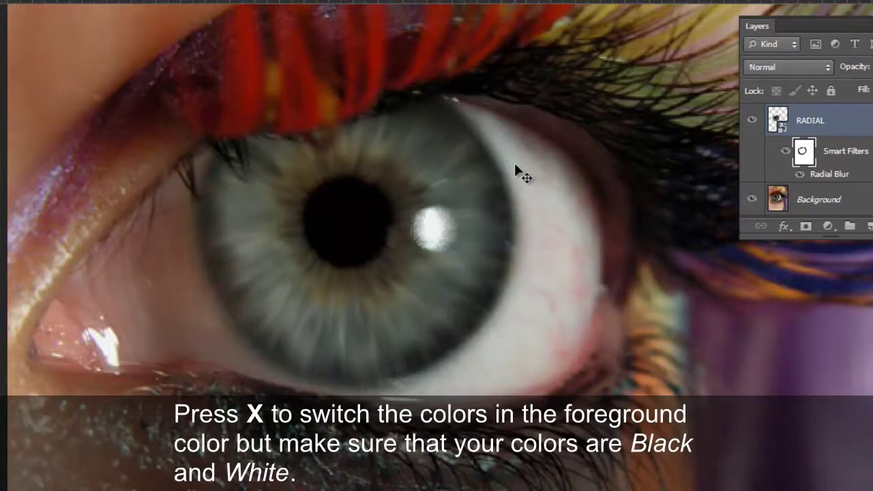
{"action": "key", "text": "ctrl+minus"}
{"action": "key", "text": "ctrl+plus"}
{"action": "key", "text": "ctrl+plus"}
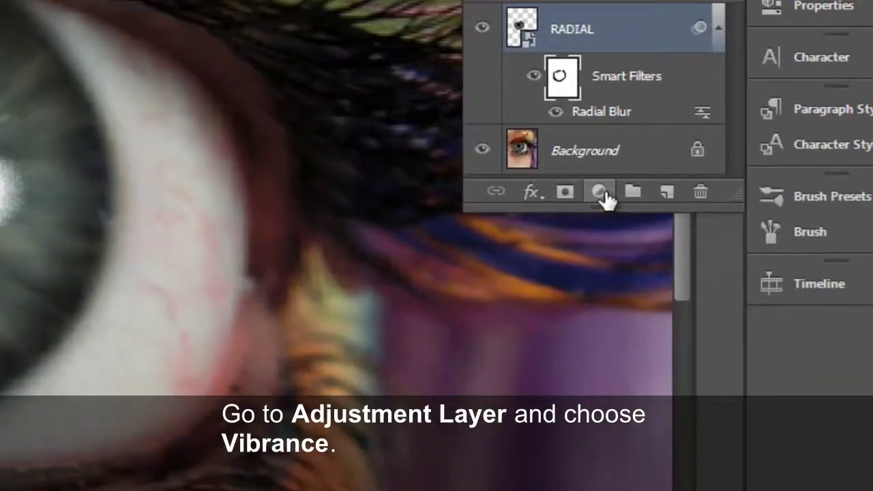
Add a Vibrance 1 adjustment layer and clip it to the RADIAL layer
{"action": "left_click", "coordinate": [816, 226]}
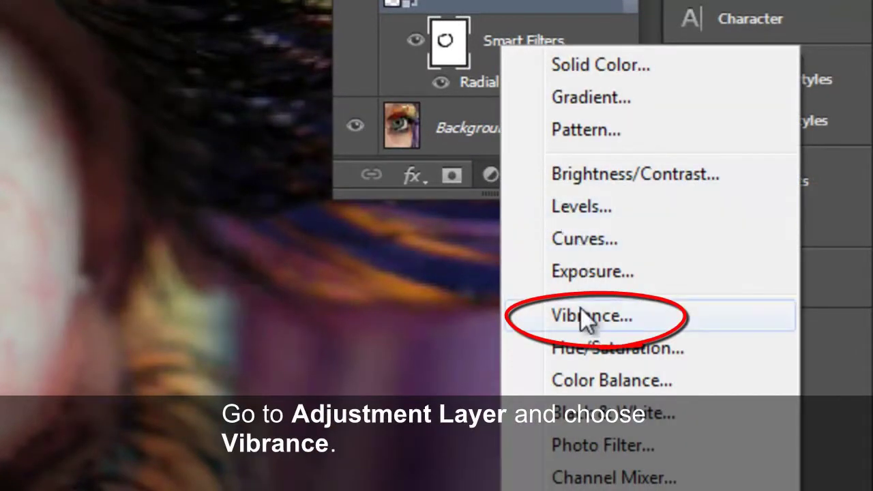
{"action": "left_click", "coordinate": [650, 324]}
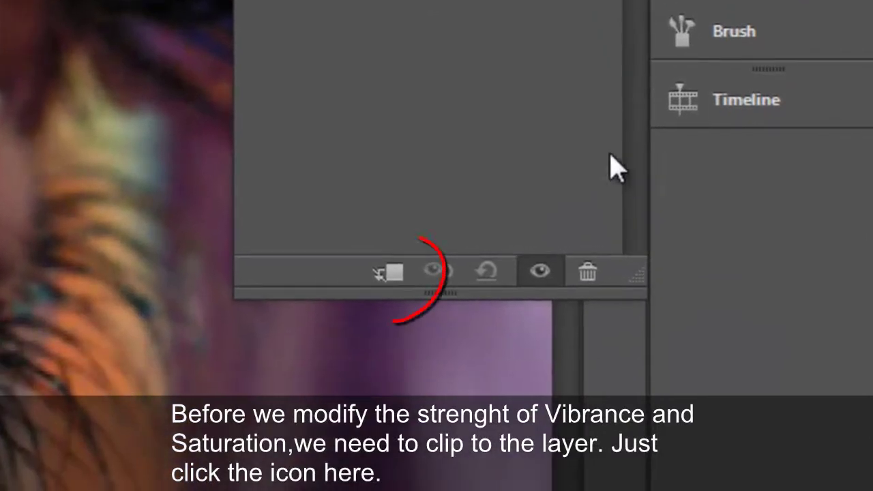
{"action": "left_click", "coordinate": [388, 274]}
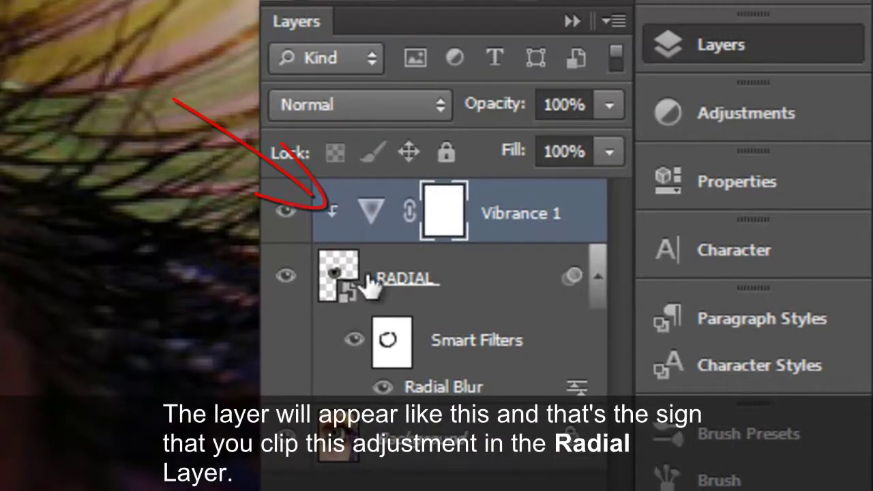
Set the clipped Vibrance 1 adjustment to Vibrance +16 and Saturation +26
{"action": "double_click", "coordinate": [370, 212]}
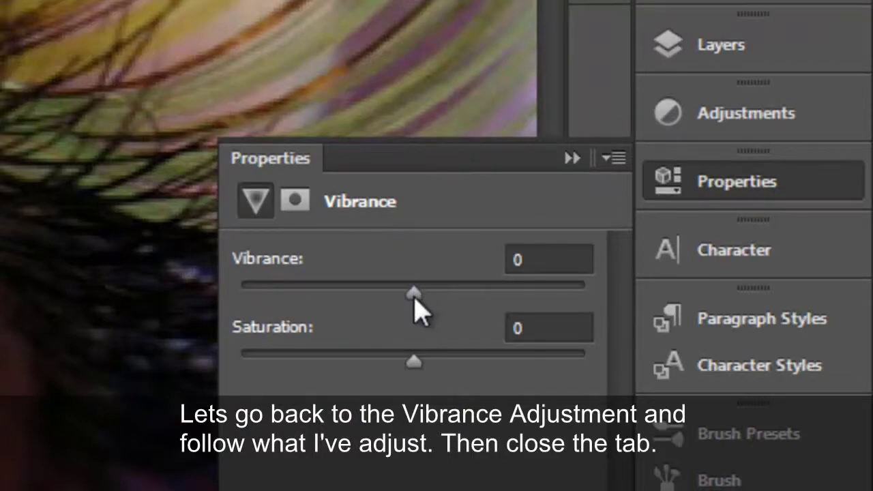
{"action": "mouse_move", "coordinate": [414, 293]}
{"action": "left_mouse_down"}
{"action": "mouse_move", "coordinate": [450, 297]}
{"action": "mouse_move", "coordinate": [440, 293]}
{"action": "left_mouse_up"}
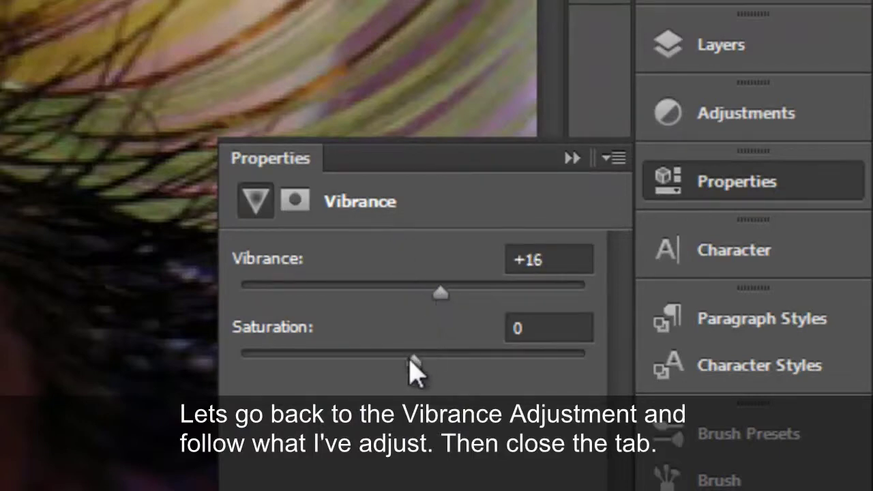
{"action": "mouse_move", "coordinate": [411, 363]}
{"action": "left_mouse_down"}
{"action": "mouse_move", "coordinate": [413, 370]}
{"action": "mouse_move", "coordinate": [458, 371]}
{"action": "left_mouse_up"}
{"action": "left_click", "coordinate": [576, 158]}
{"action": "left_click", "coordinate": [692, 48]}
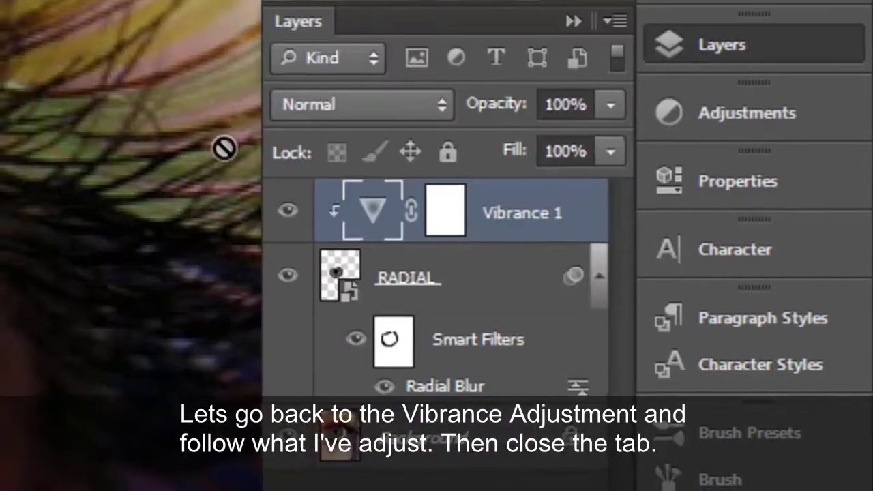